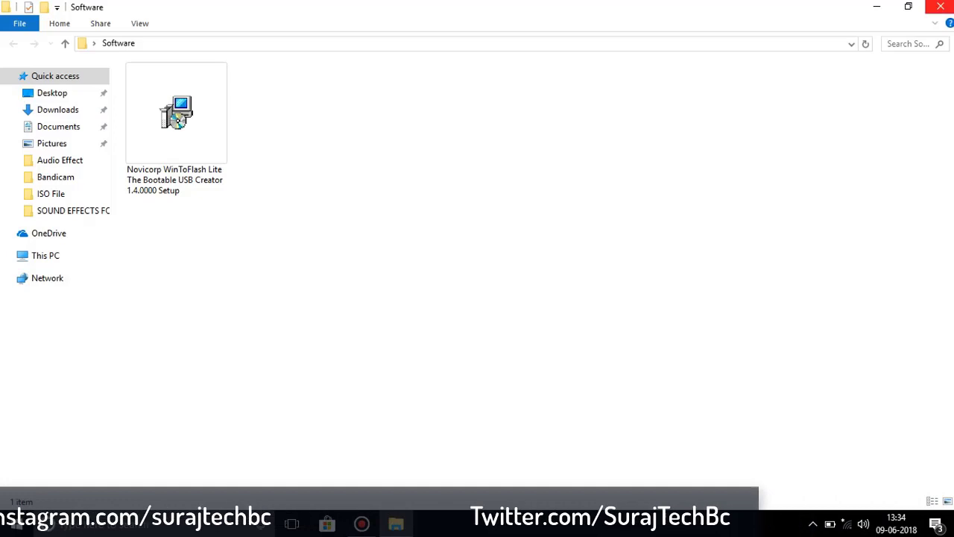
{"action": "key", "text": "super+Down"}
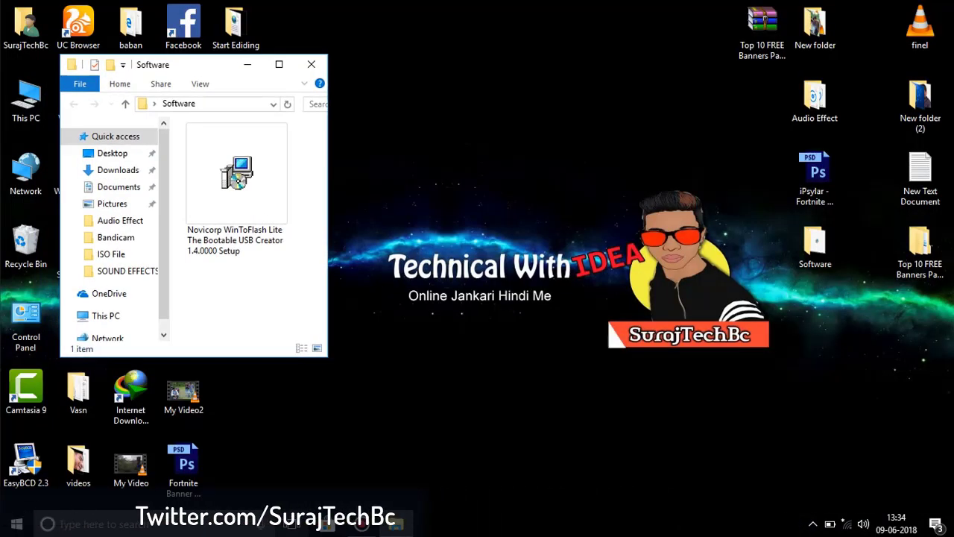
{"action": "key", "text": "super+Tab"}
{"action": "key", "text": "super+ctrl+Left"}
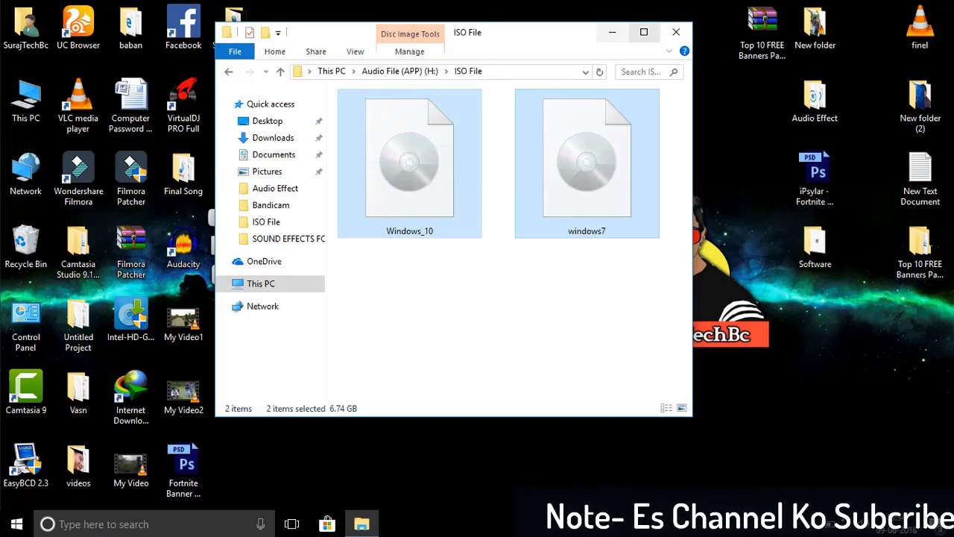
{"action": "left_click", "coordinate": [613, 32]}
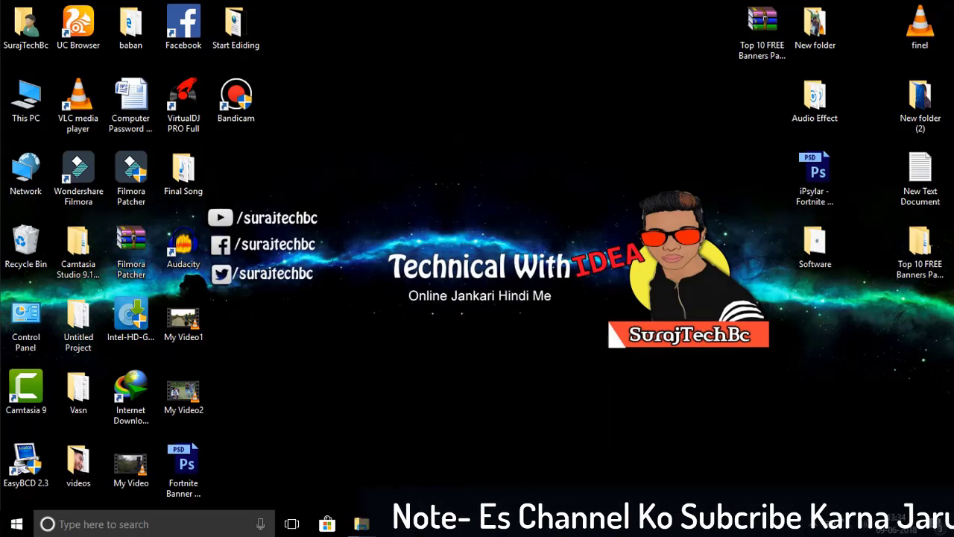
Run the Novicorp WinToFlash Lite 1.4.0000 setup from the desktop's Software folder, install with default settings and launch the program.
{"action": "double_click", "coordinate": [815, 246]}
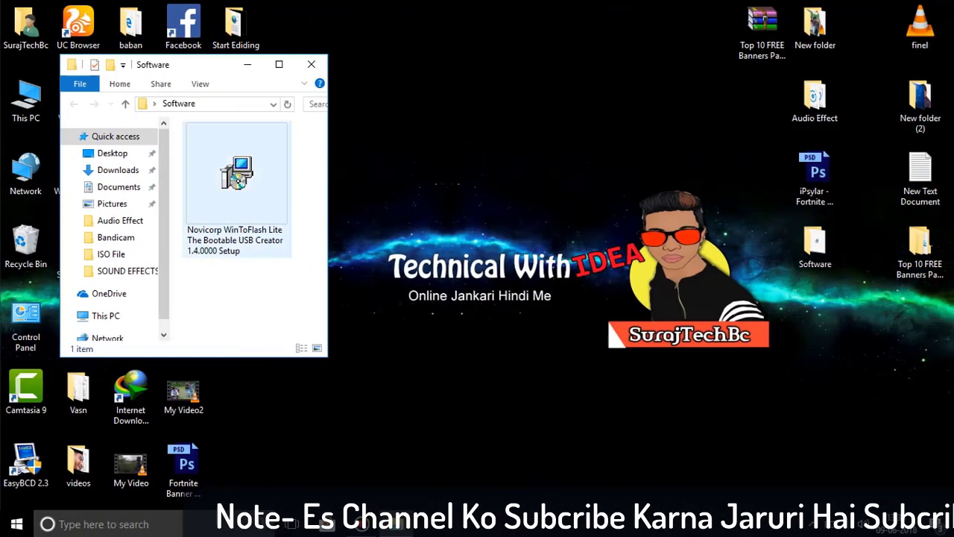
{"action": "double_click", "coordinate": [237, 186]}
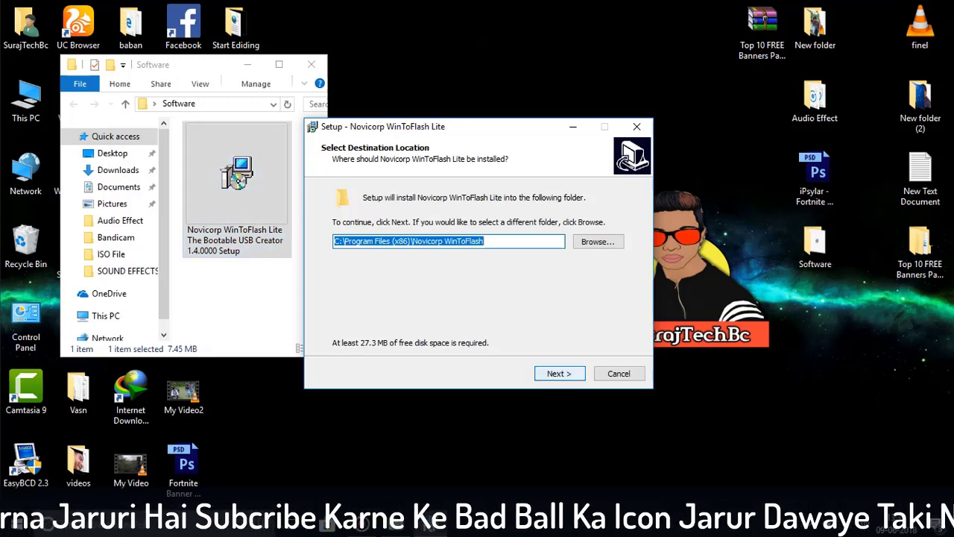
{"action": "key", "text": "Return"}
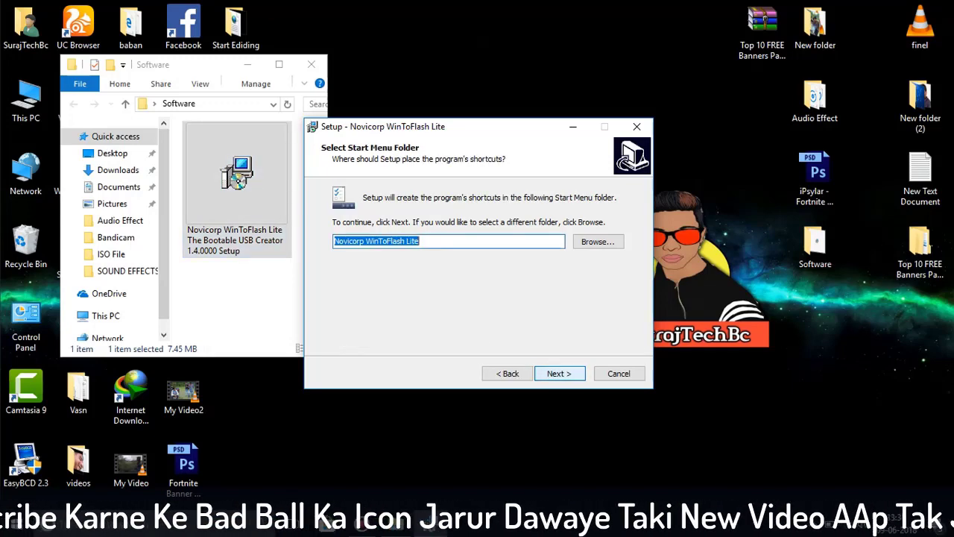
{"action": "key", "text": "Return"}
{"action": "key", "text": "Return"}
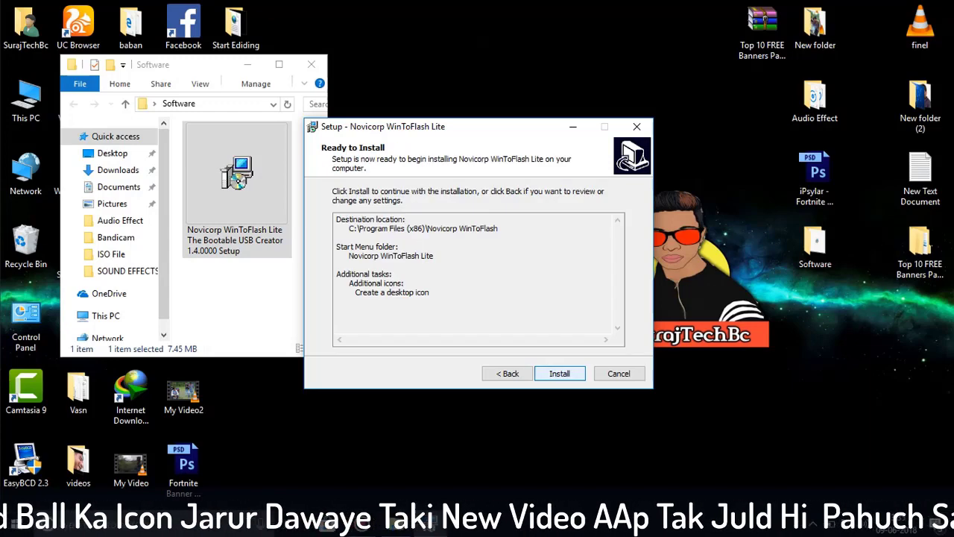
{"action": "key", "text": "Return"}
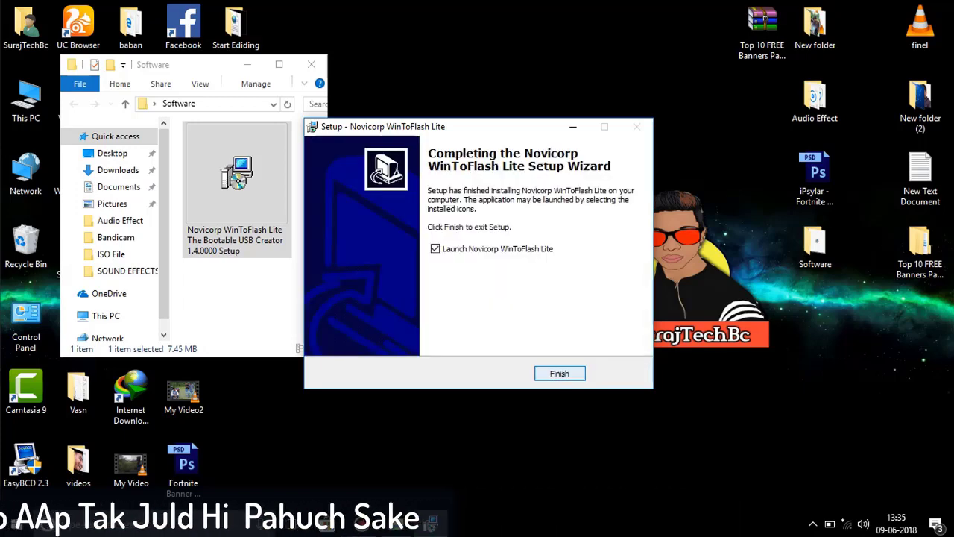
{"action": "key", "text": "Return"}
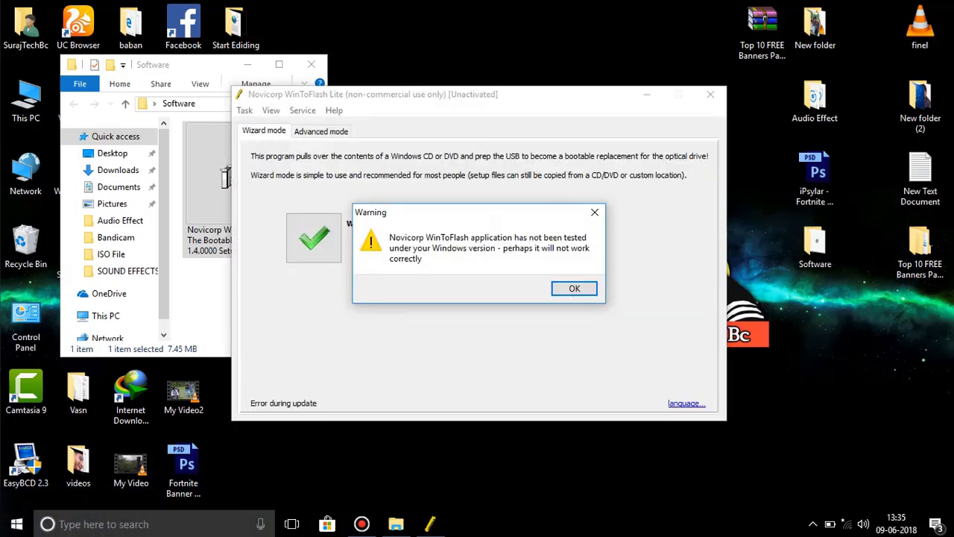
Dismiss the compatibility warning and accept the end user license agreement in the first start wizard.
{"action": "key", "text": "Return"}
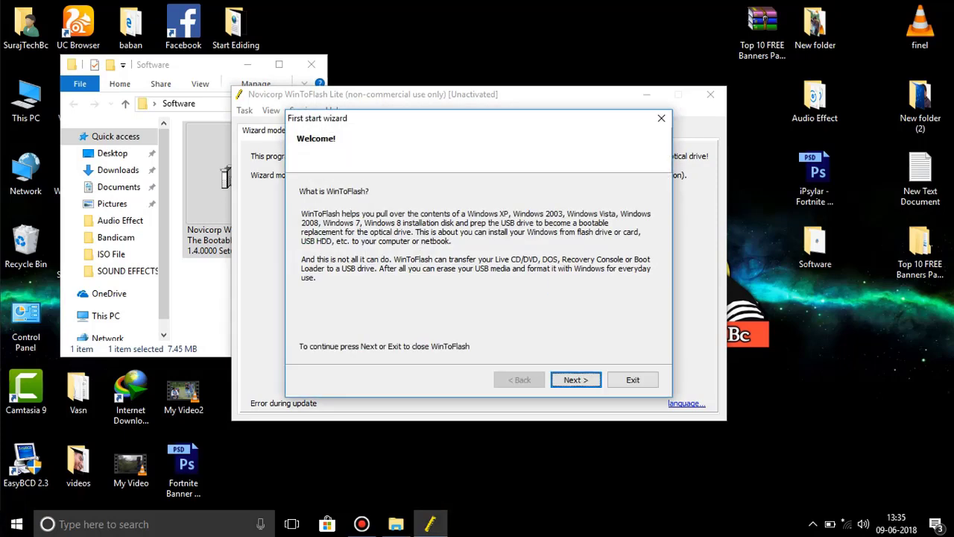
{"action": "key", "text": "Return"}
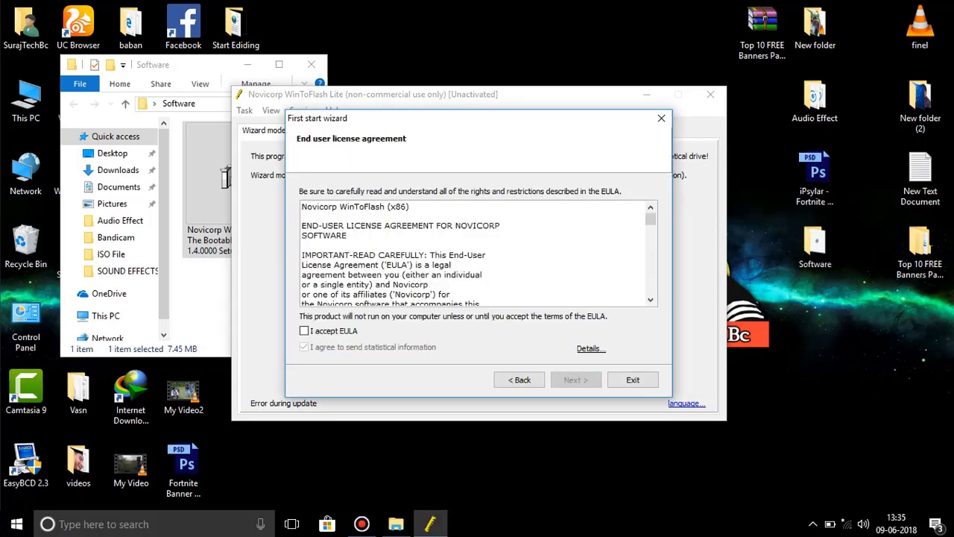
{"action": "key", "text": "space"}
{"action": "key", "text": "Return"}
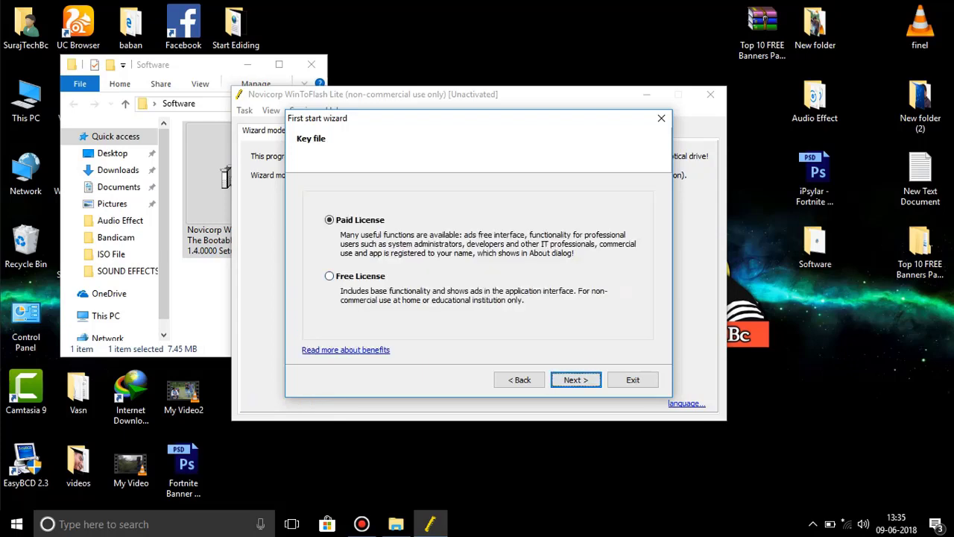
Choose the Free License and complete the remaining pages of the first start wizard.
{"action": "key", "text": "Down"}
{"action": "key", "text": "Tab"}
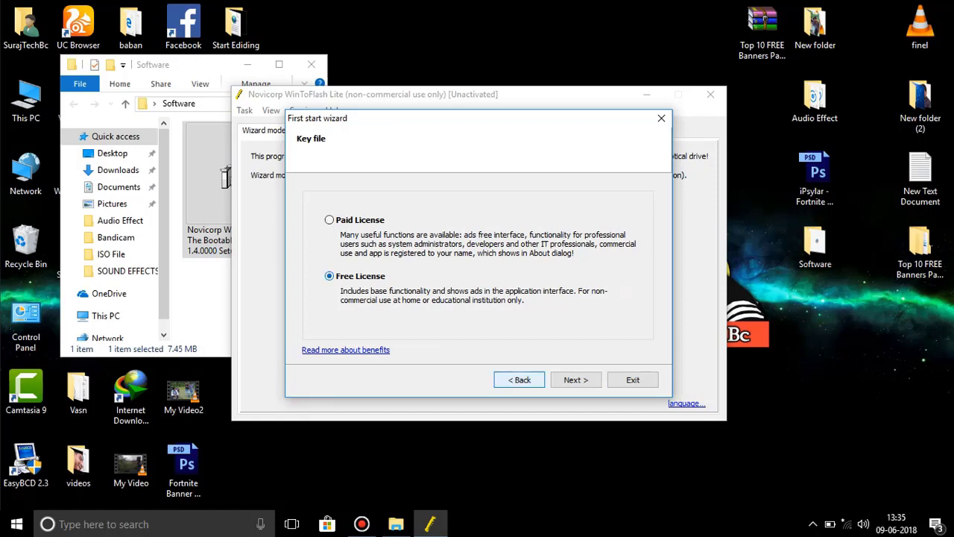
{"action": "key", "text": "Tab"}
{"action": "key", "text": "Return"}
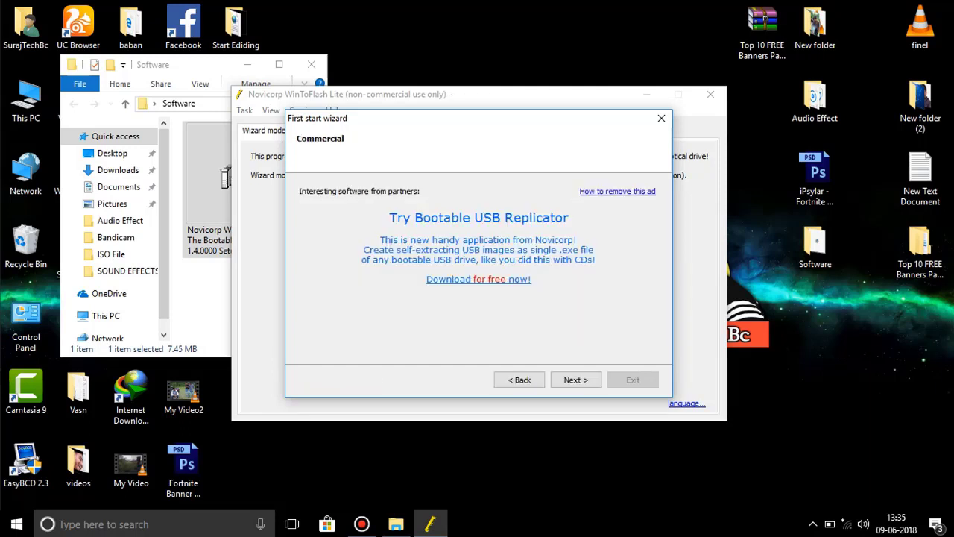
{"action": "key", "text": "Return"}
{"action": "key", "text": "Return"}
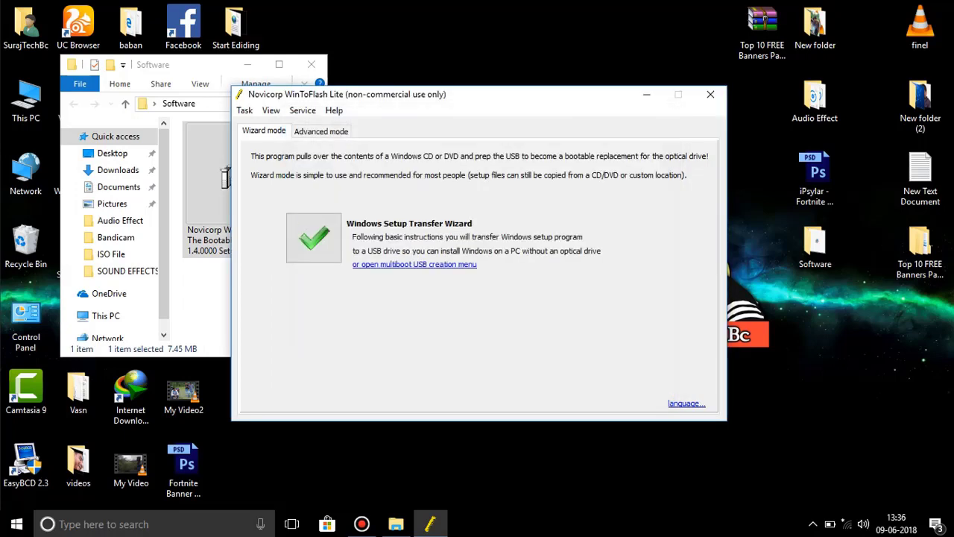
{"action": "left_click_drag", "start_coordinate": [496, 93], "coordinate": [506, 69]}
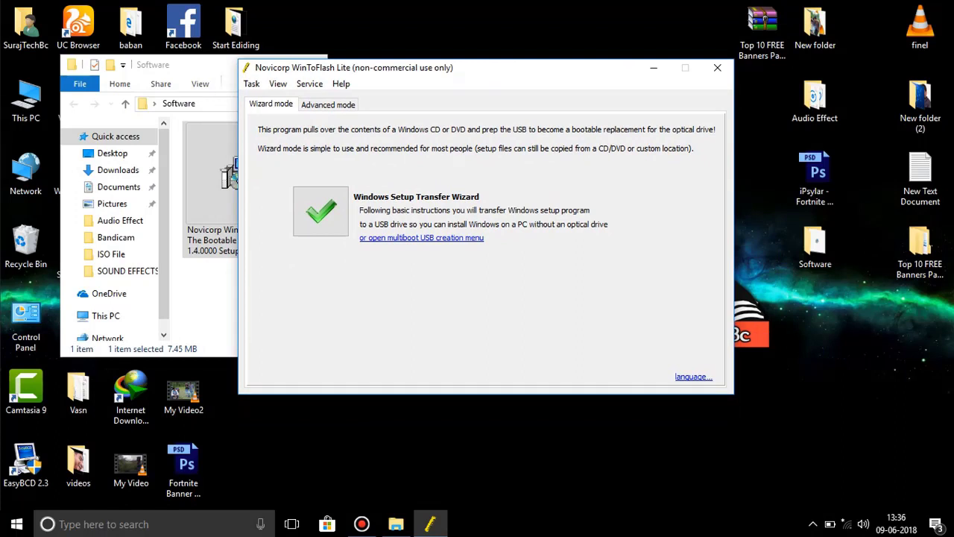
{"action": "left_click_drag", "start_coordinate": [275, 181], "coordinate": [608, 274]}
{"action": "left_click_drag", "start_coordinate": [349, 227], "coordinate": [507, 258]}
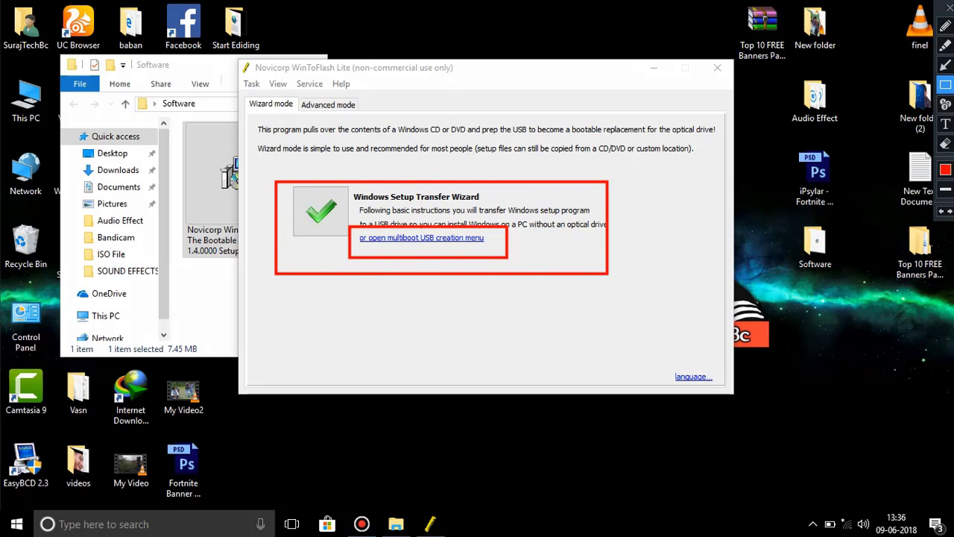
{"action": "left_click", "coordinate": [950, 7]}
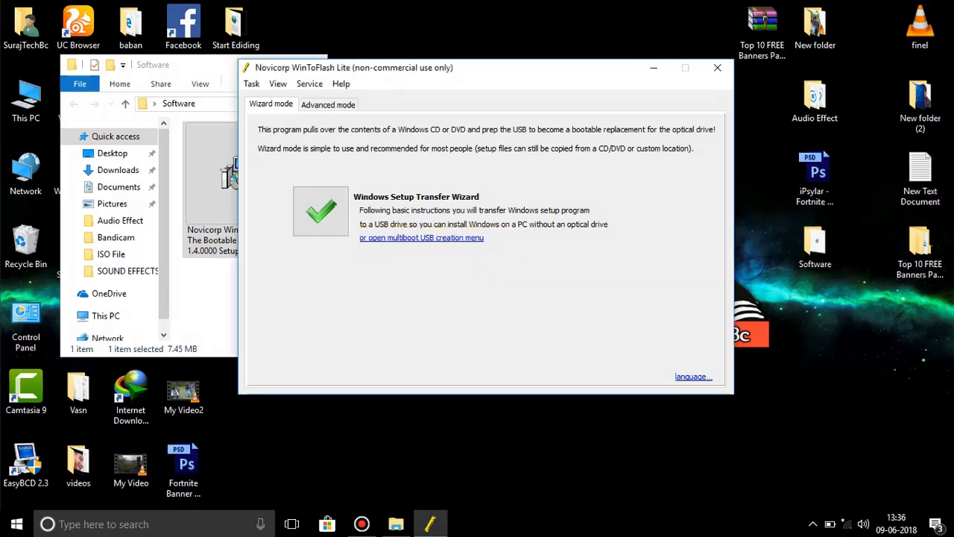
Open the multiboot USB creation menu and close the file window of the 16 GB USB (E:) drive.
{"action": "left_click", "coordinate": [421, 237]}
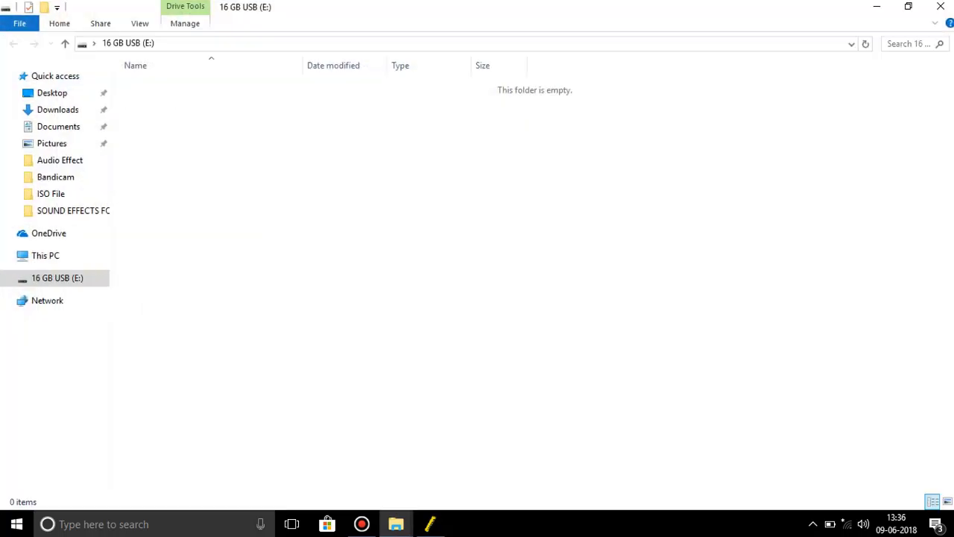
{"action": "left_click", "coordinate": [908, 6]}
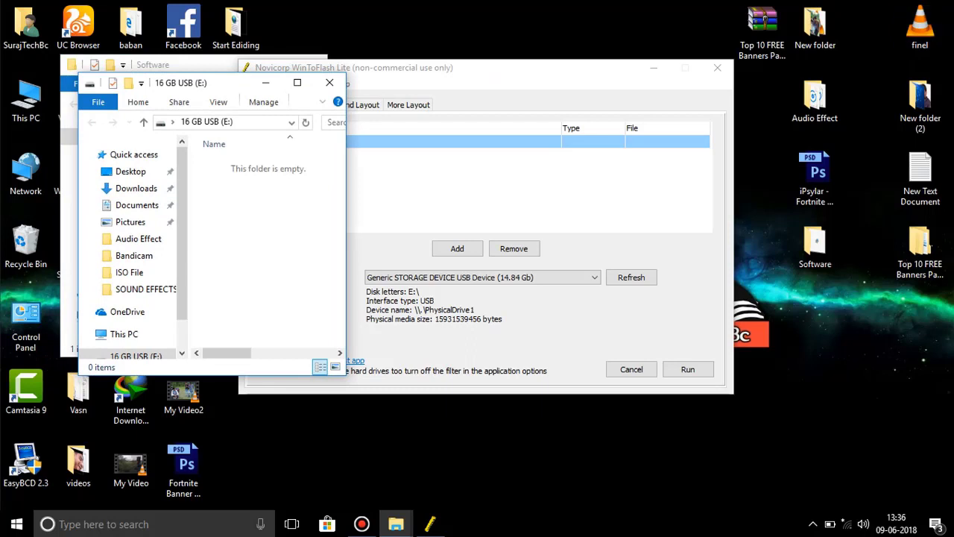
{"action": "left_click", "coordinate": [329, 83]}
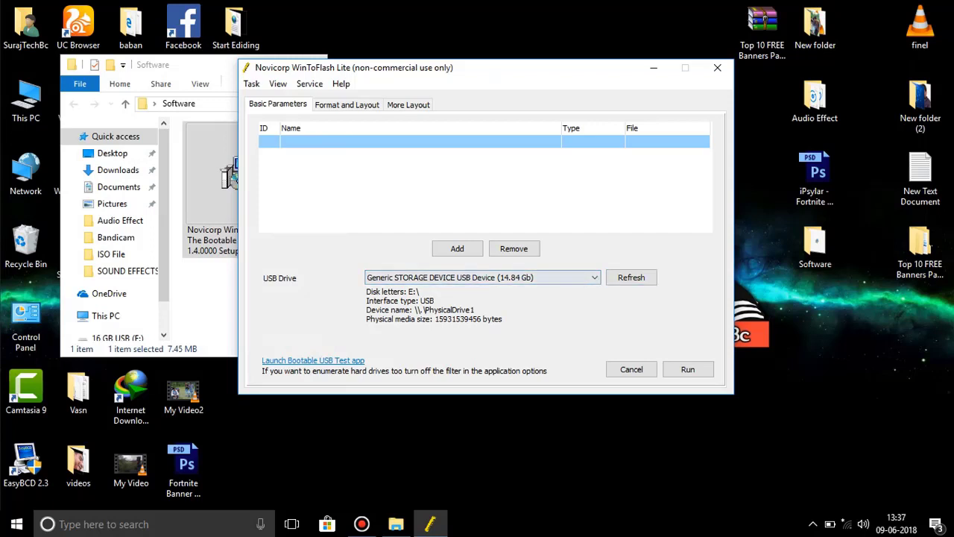
Refresh the USB drive list and select Generic STORAGE DEVICE USB Device (14.84 Gb) as the target.
{"action": "left_click", "coordinate": [632, 278]}
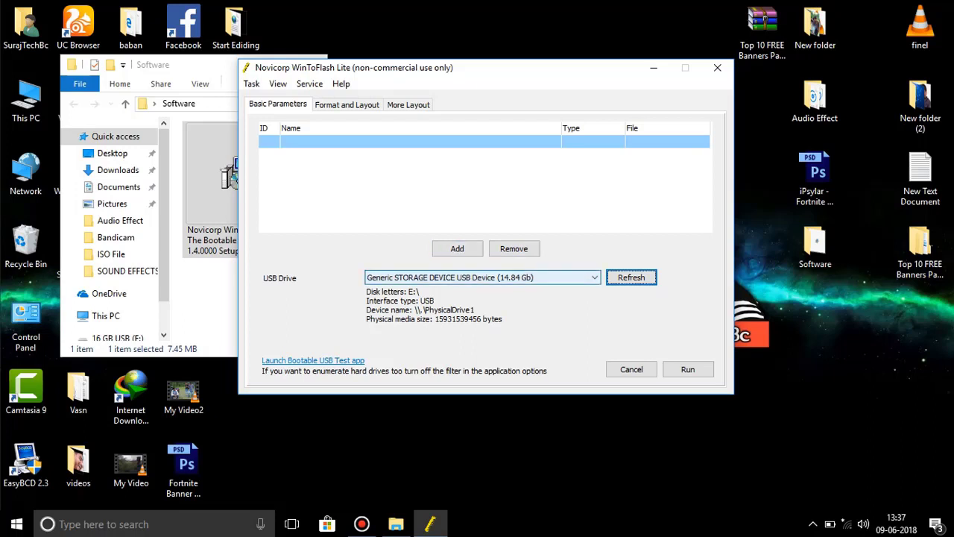
{"action": "left_click", "coordinate": [482, 277]}
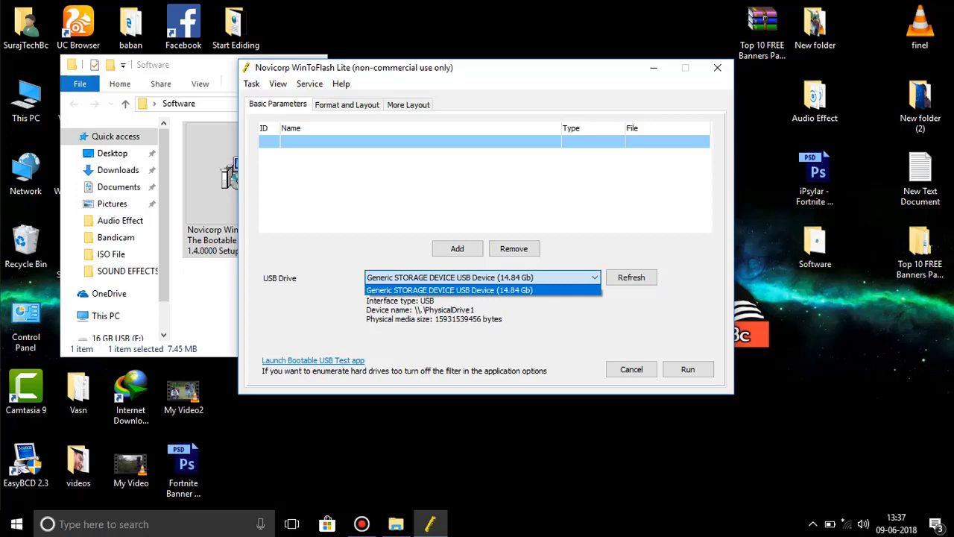
{"action": "left_click", "coordinate": [448, 290]}
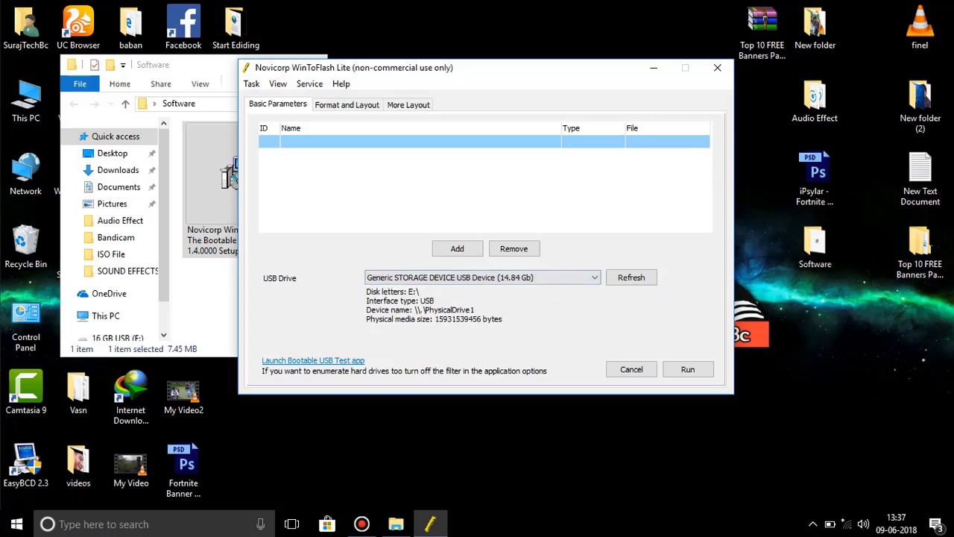
Add the windows7 image from the ISO File folder to the multiboot list as a Windows 7 (any edition) item.
{"action": "left_click", "coordinate": [457, 248]}
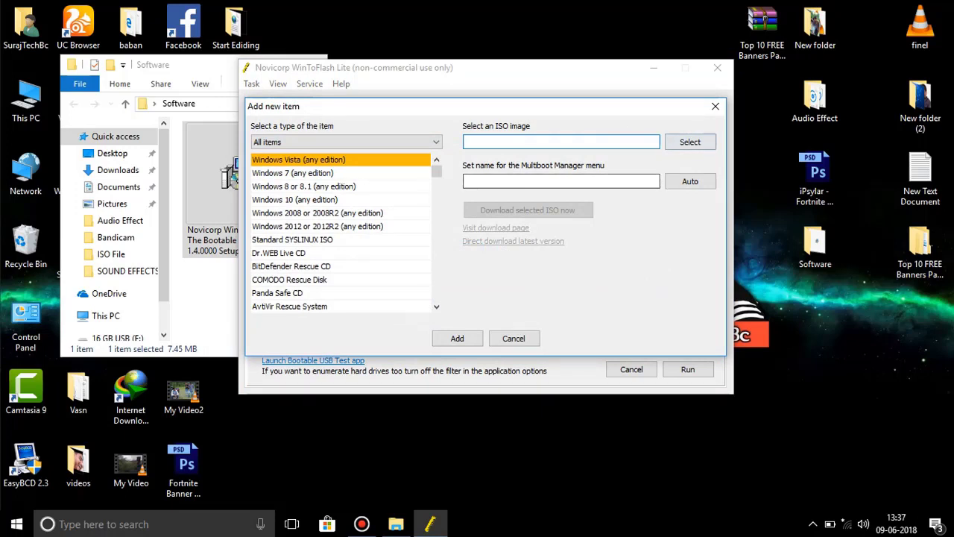
{"action": "left_click", "coordinate": [690, 142]}
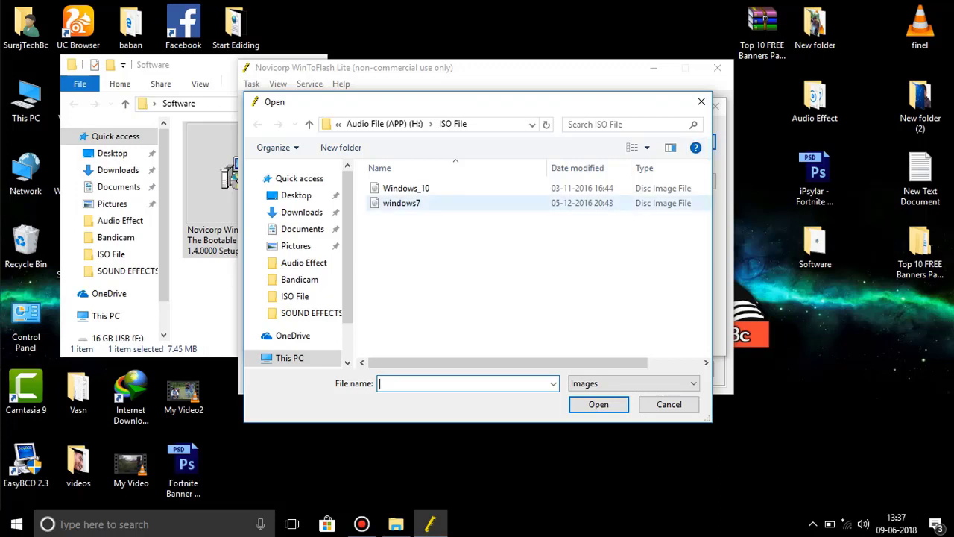
{"action": "left_click", "coordinate": [401, 203]}
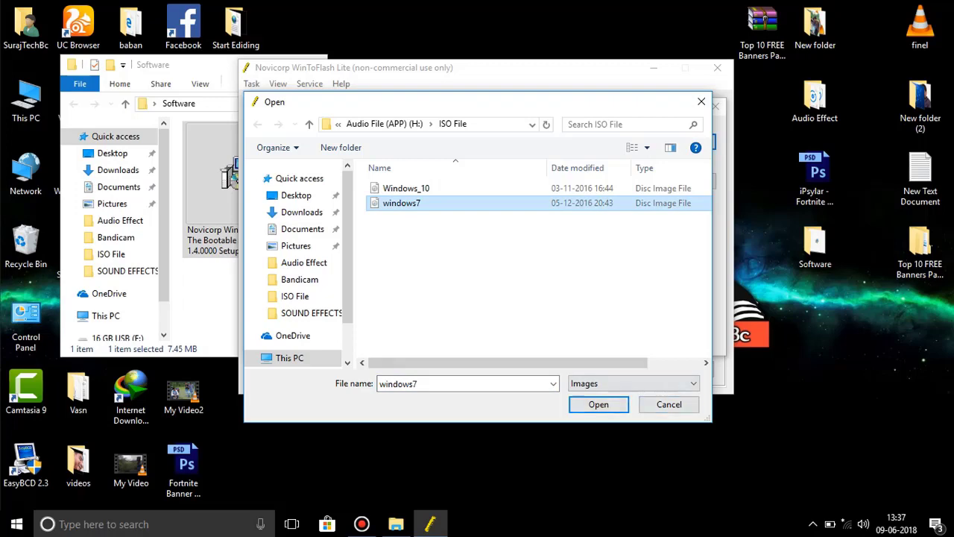
{"action": "left_click", "coordinate": [599, 404]}
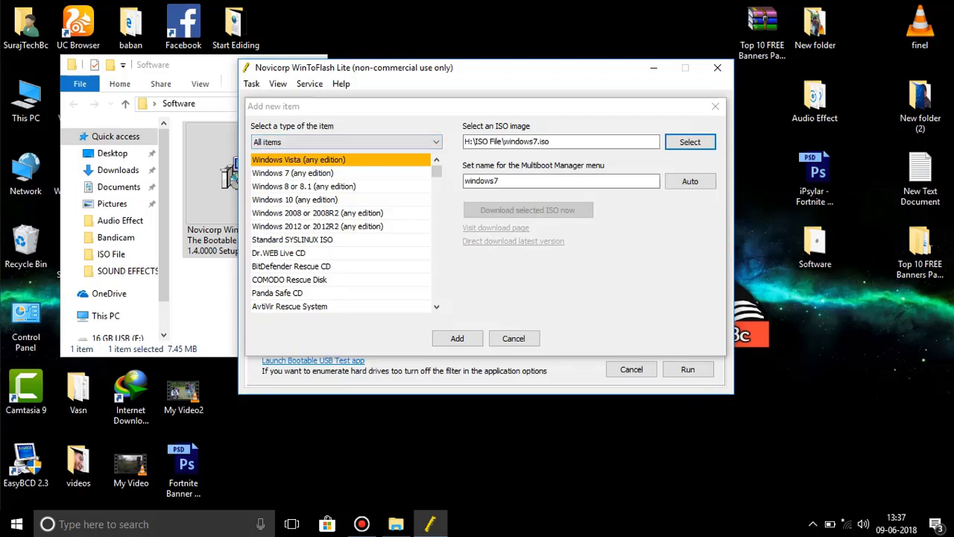
{"action": "left_click", "coordinate": [299, 172]}
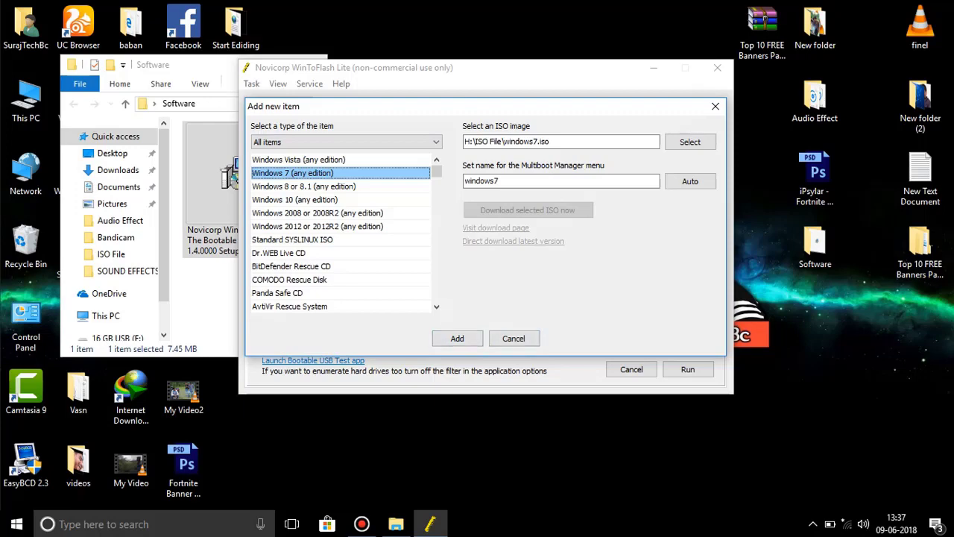
{"action": "left_click", "coordinate": [457, 338]}
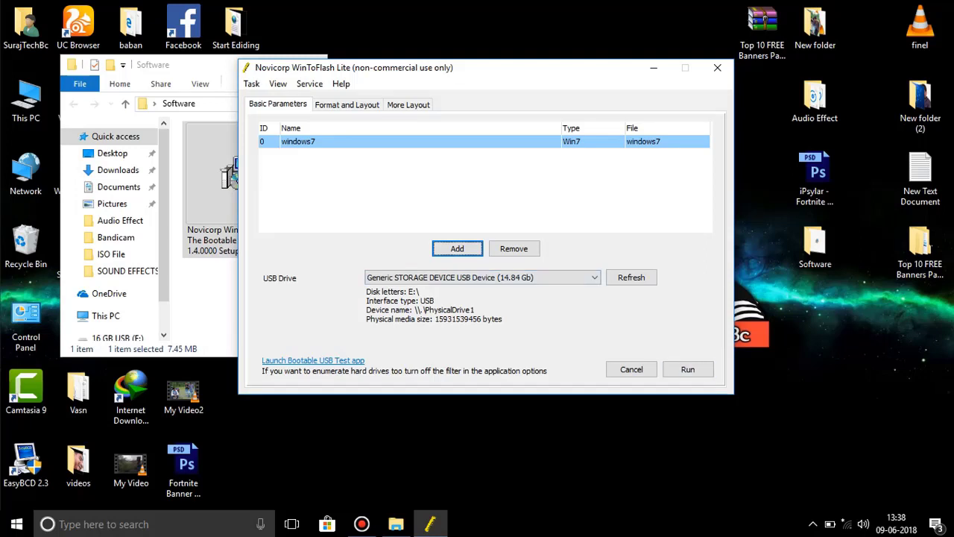
{"action": "left_click", "coordinate": [605, 8]}
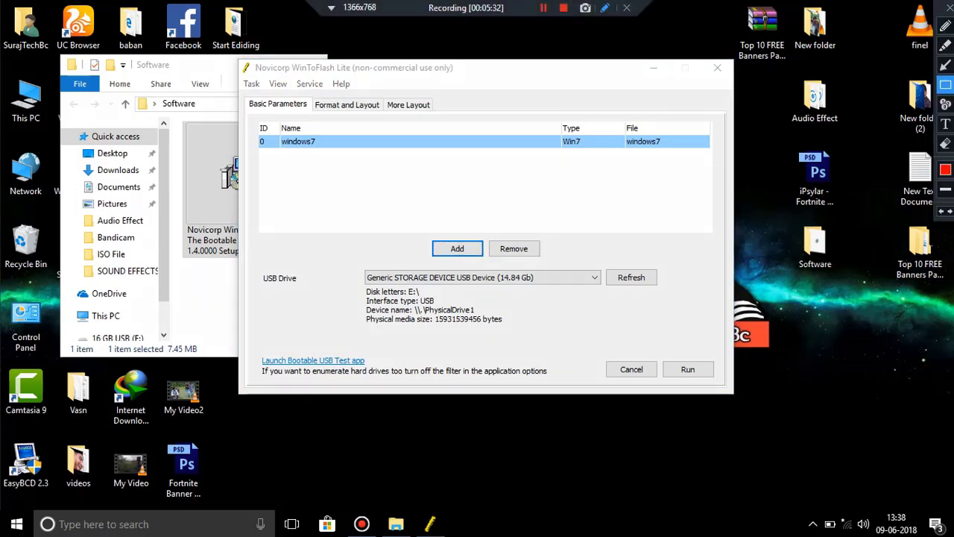
{"action": "left_click_drag", "start_coordinate": [589, 343], "coordinate": [755, 384]}
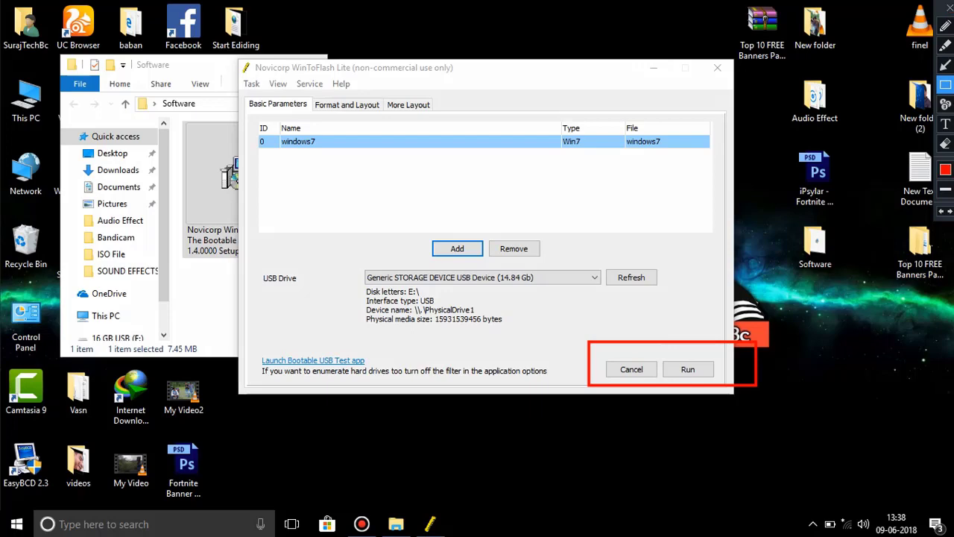
{"action": "left_click_drag", "start_coordinate": [662, 354], "coordinate": [717, 388]}
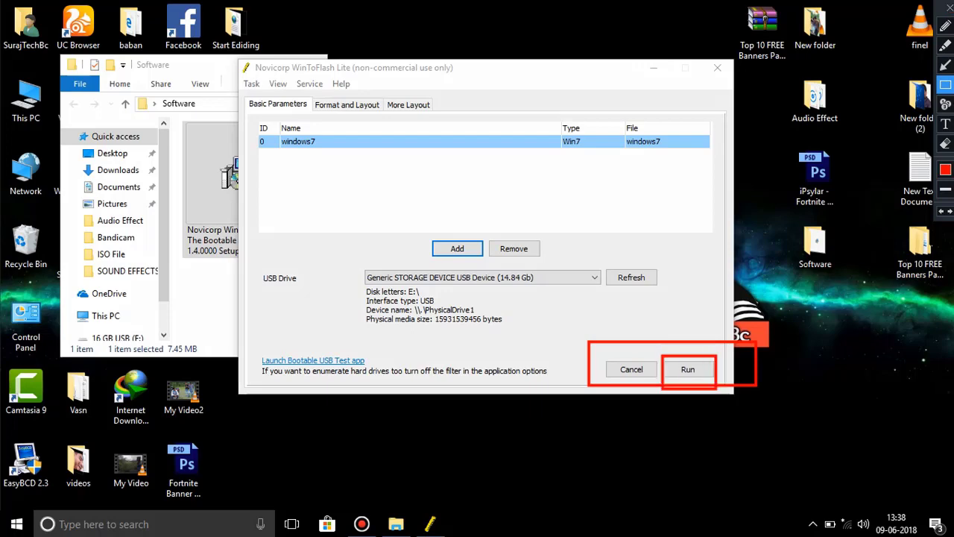
{"action": "left_click", "coordinate": [949, 8]}
Run the bootable USB creation for the windows7 item and close the progress dialog once it finishes.
{"action": "left_click", "coordinate": [687, 369]}
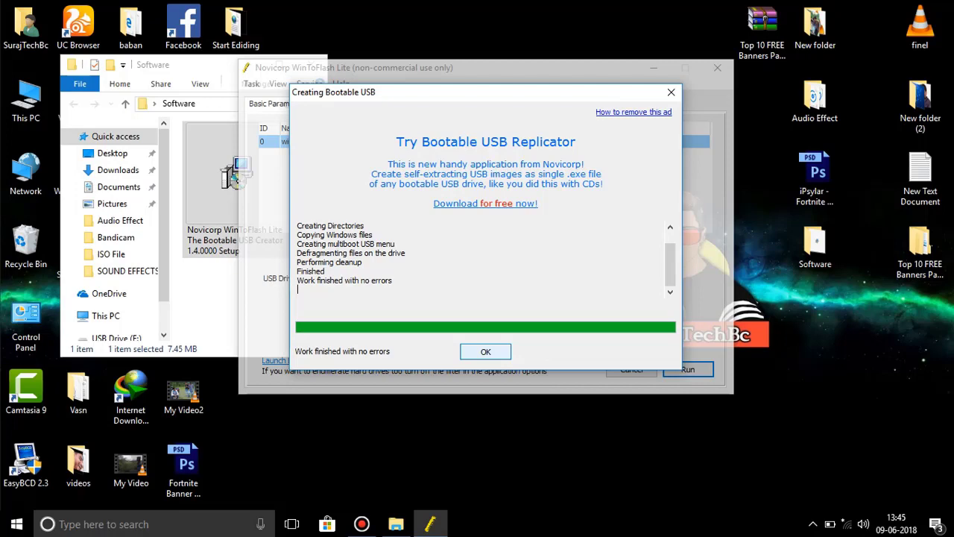
{"action": "key", "text": "Return"}
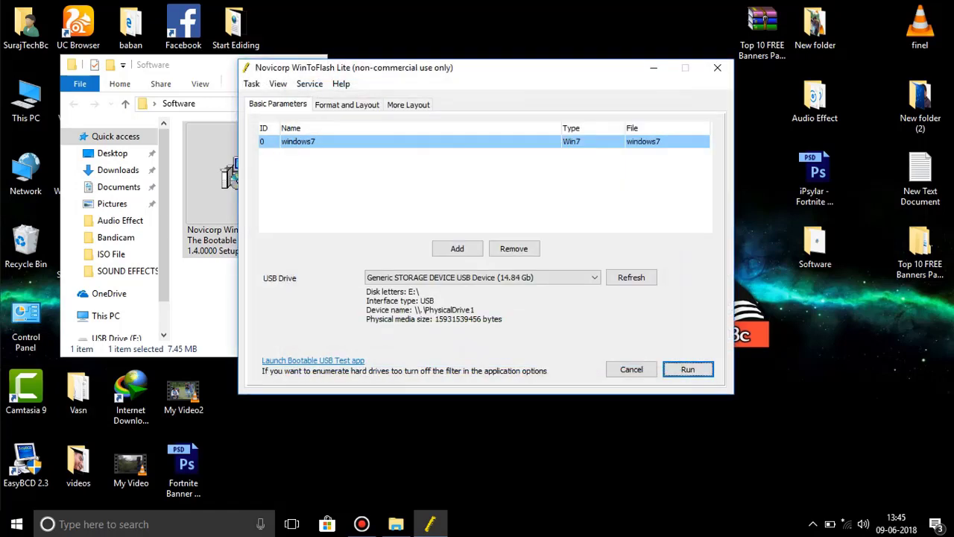
Exit the WinToFlash multiboot creation window, confirming the cancellation, and close the Software folder.
{"action": "key", "text": "Escape"}
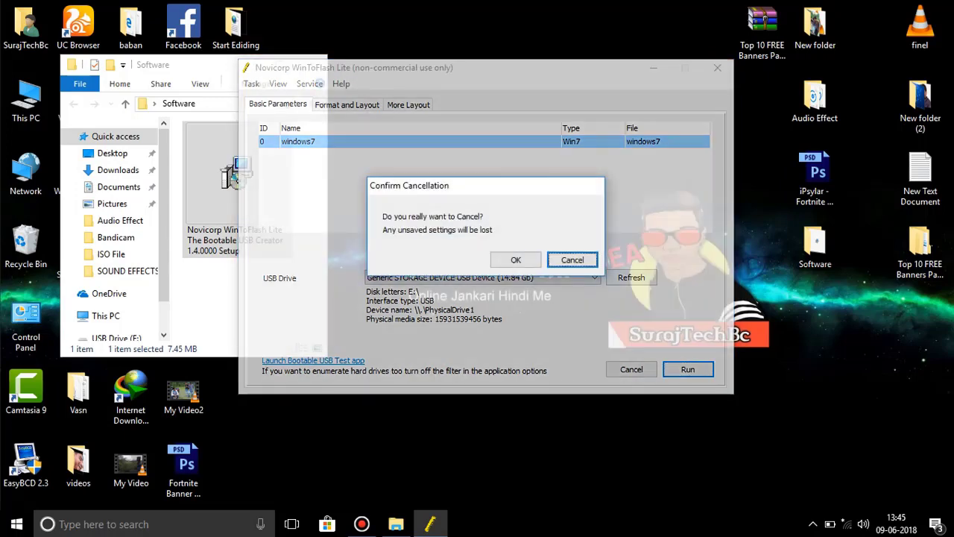
{"action": "key", "text": "Left"}
{"action": "key", "text": "Return"}
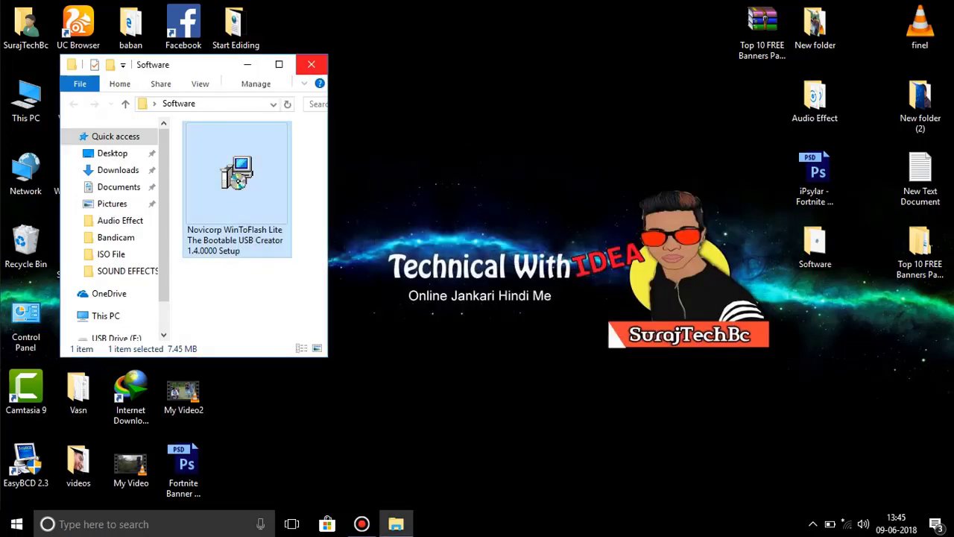
{"action": "left_click", "coordinate": [311, 64]}
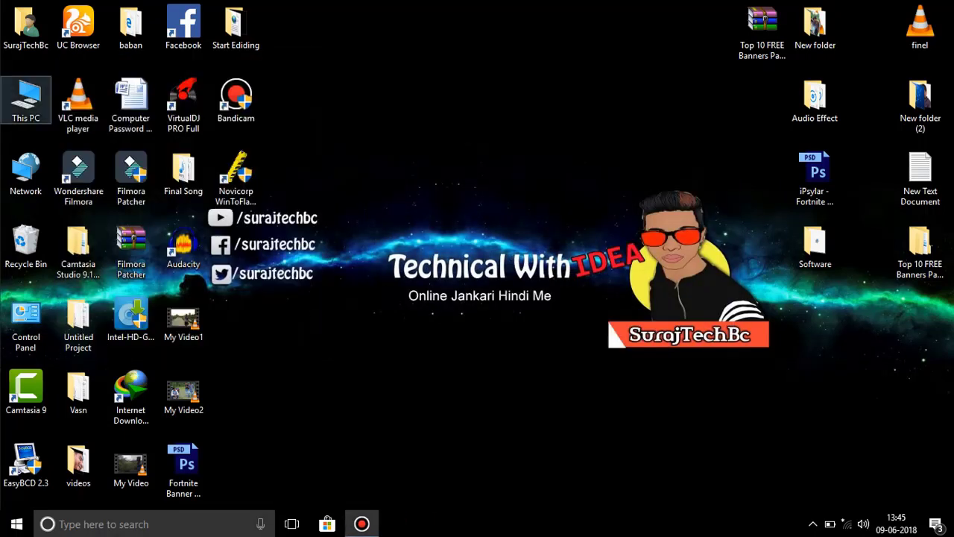
Check the files on the WinToFlash Multiboot USB (E:) drive from a maximized This PC window, and close the windows.
{"action": "double_click", "coordinate": [25, 101]}
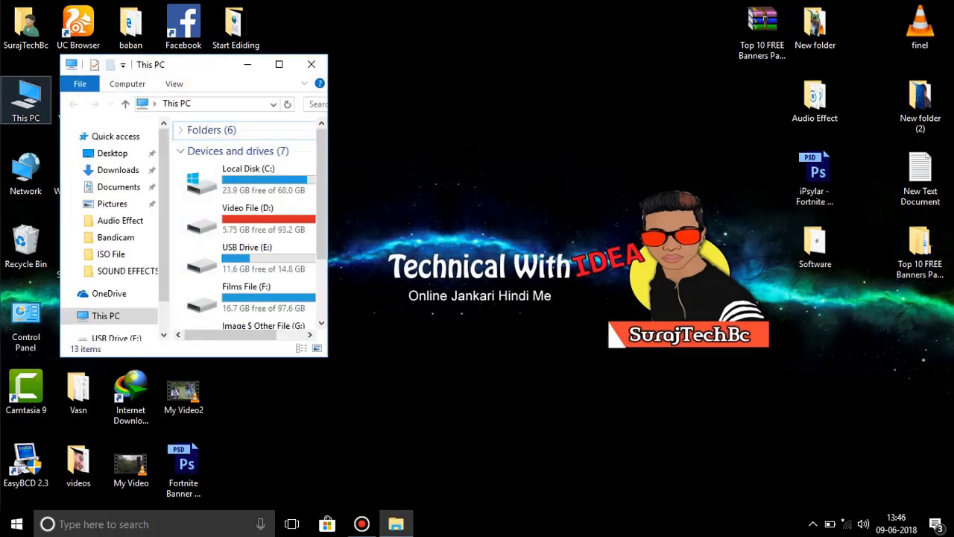
{"action": "key", "text": "super+Up"}
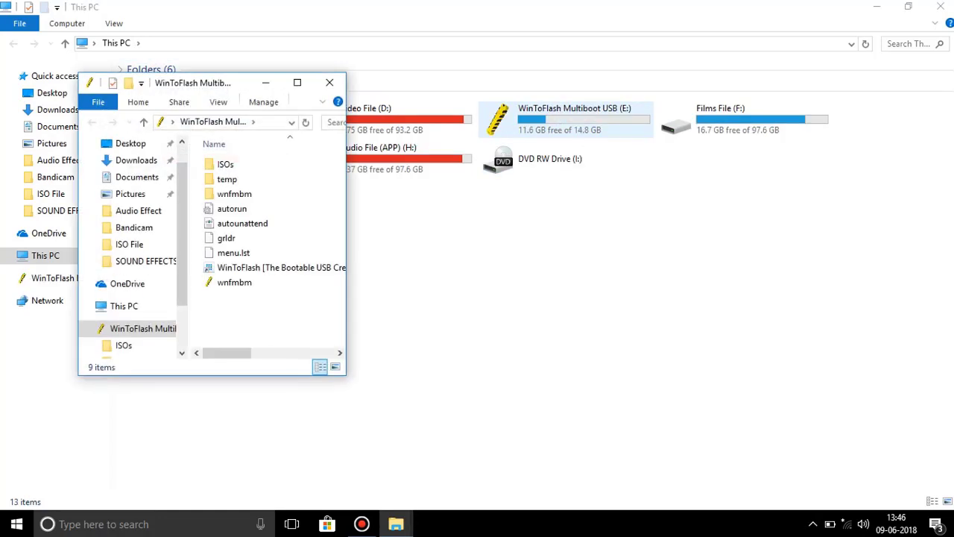
{"action": "left_click", "coordinate": [330, 82]}
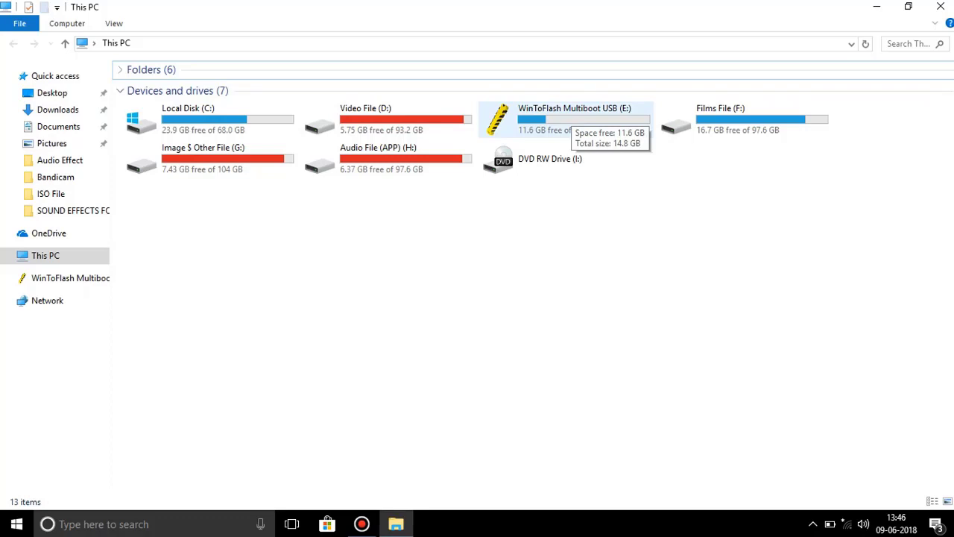
{"action": "double_click", "coordinate": [566, 119]}
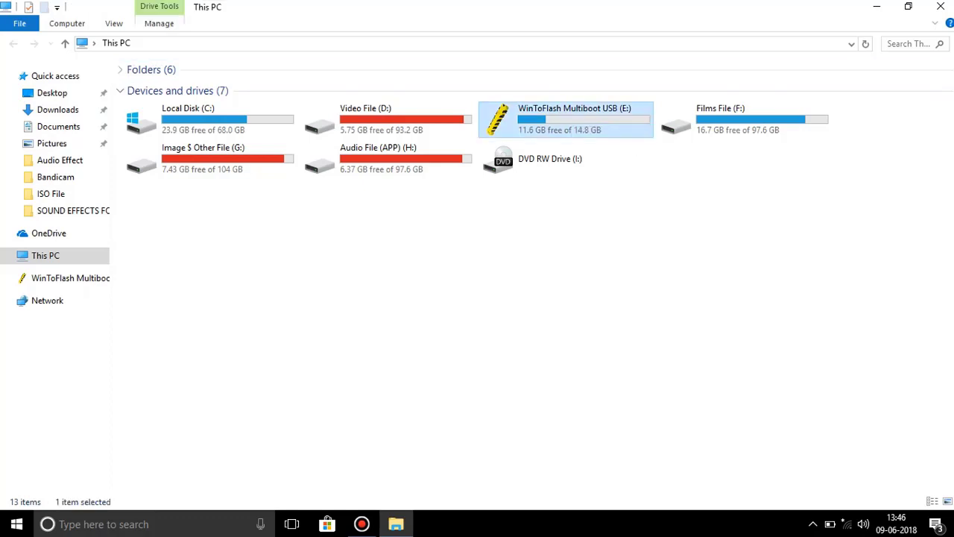
{"action": "key", "text": "alt+Left"}
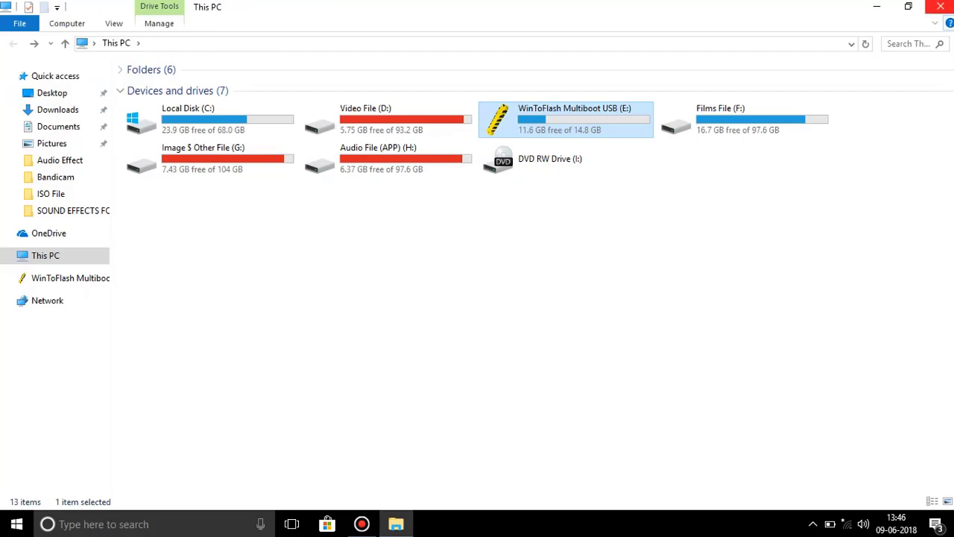
{"action": "left_click", "coordinate": [941, 6]}
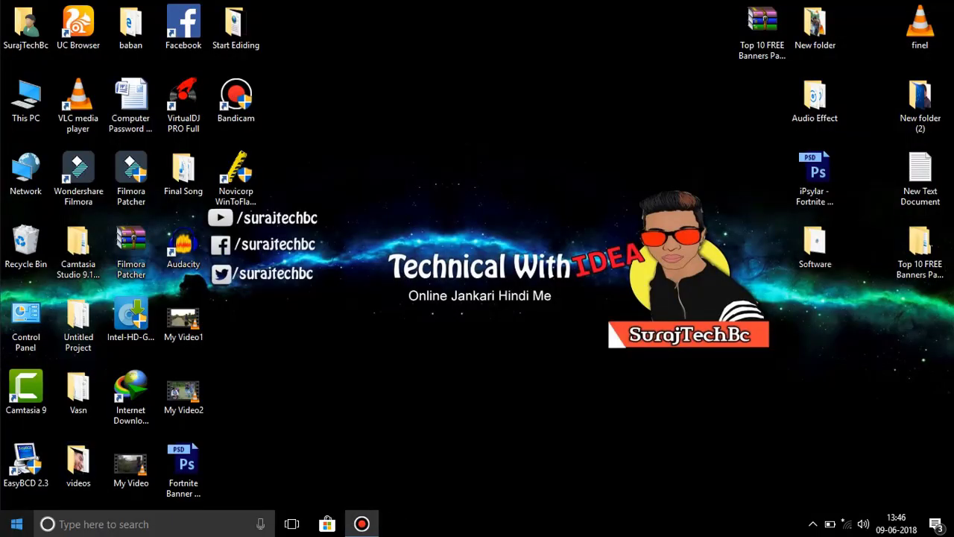
Launch the Bootable USB Test app and start the virtual PC test of the Generic STORAGE DEVICE USB Device (14.84 Gb).
{"action": "left_click", "coordinate": [17, 524]}
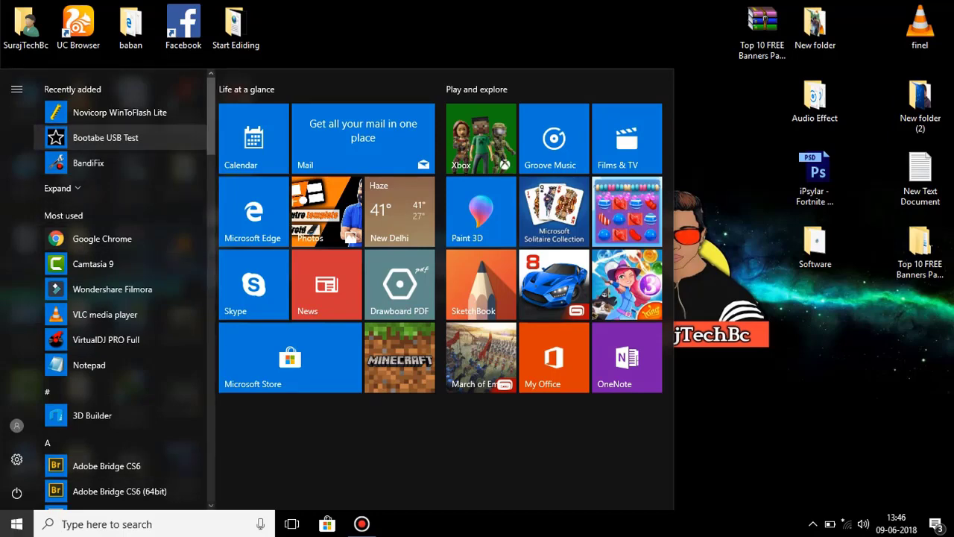
{"action": "key", "text": "Escape"}
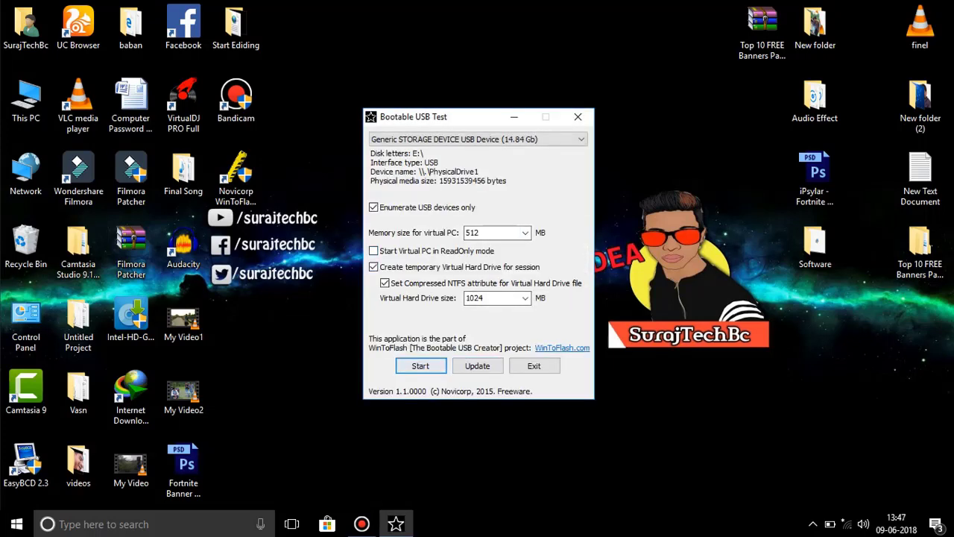
{"action": "key", "text": "Return"}
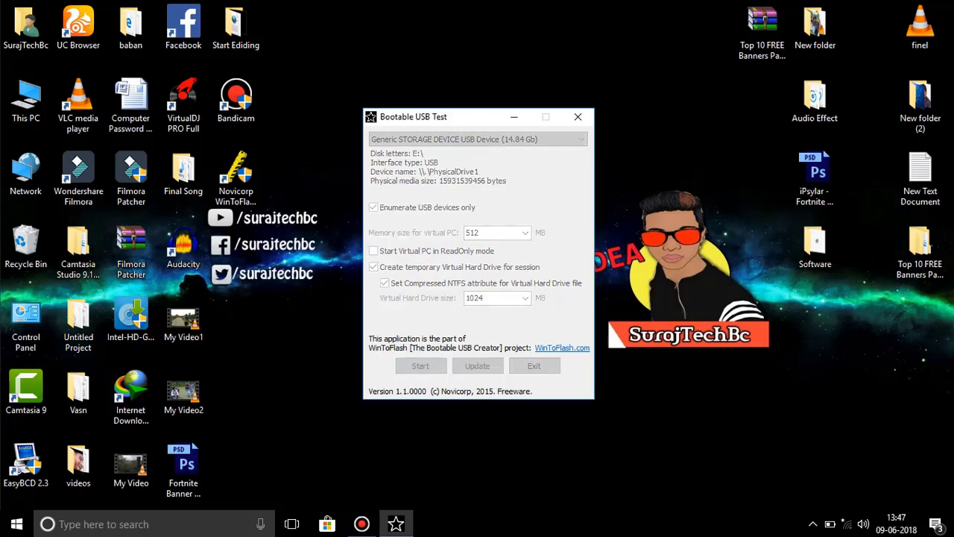